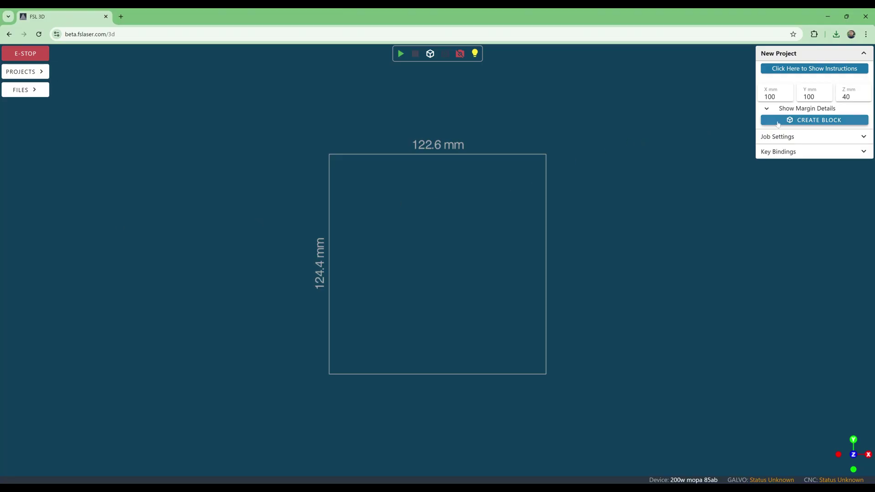
- Create a 100 × 100 × 40 mm block in the work area
{"action": "left_click", "coordinate": [783, 120]}
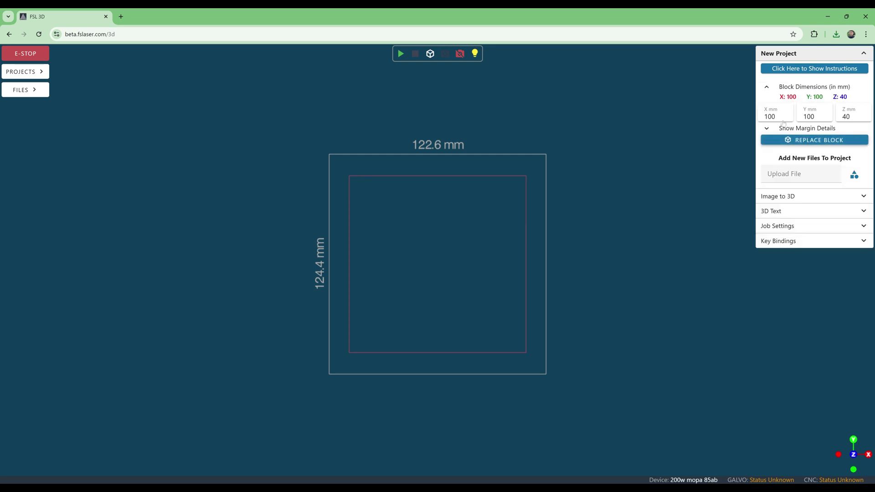
- Generate a background-removed point cloud from the selfie with 0.1 layer separation, then orbit it
{"action": "left_click", "coordinate": [784, 197]}
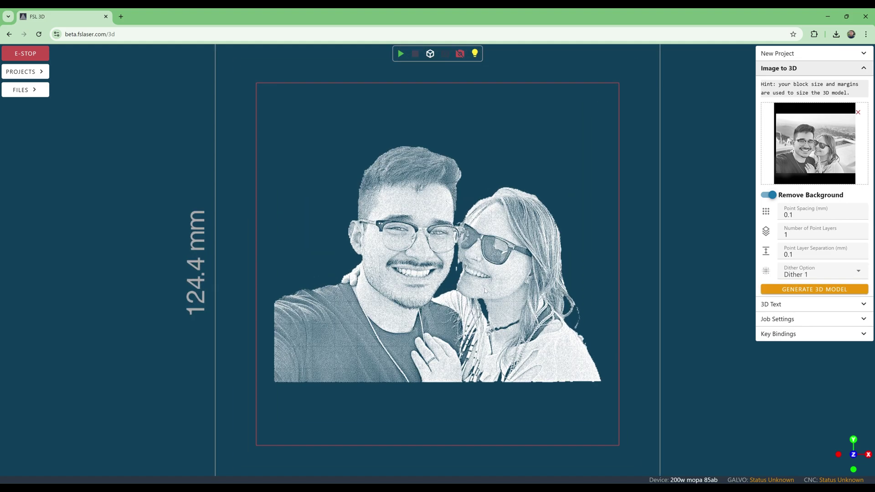
{"action": "left_click_drag", "start_coordinate": [592, 303], "coordinate": [456, 328]}
{"action": "scroll", "coordinate": [607, 309], "scroll_direction": "up", "scroll_amount": 2}
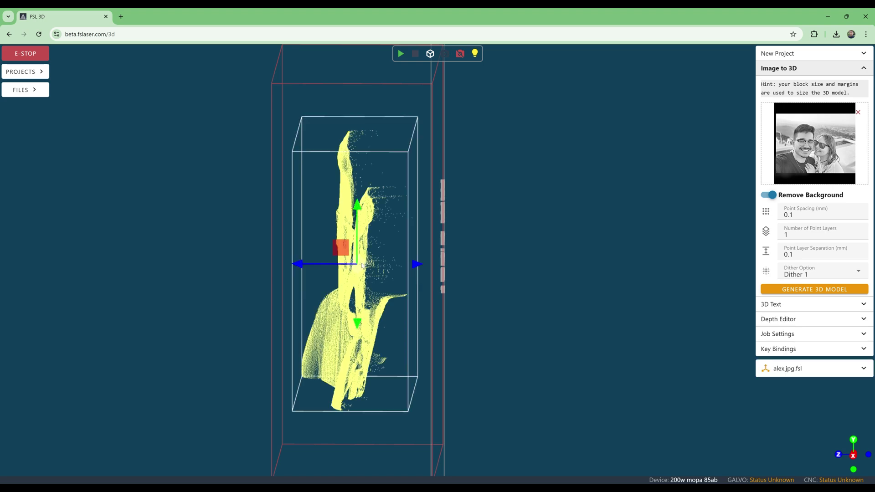
- Open the Depth Editor, move the selection plane to -5.09 and draw a trial selection
{"action": "left_click", "coordinate": [777, 320]}
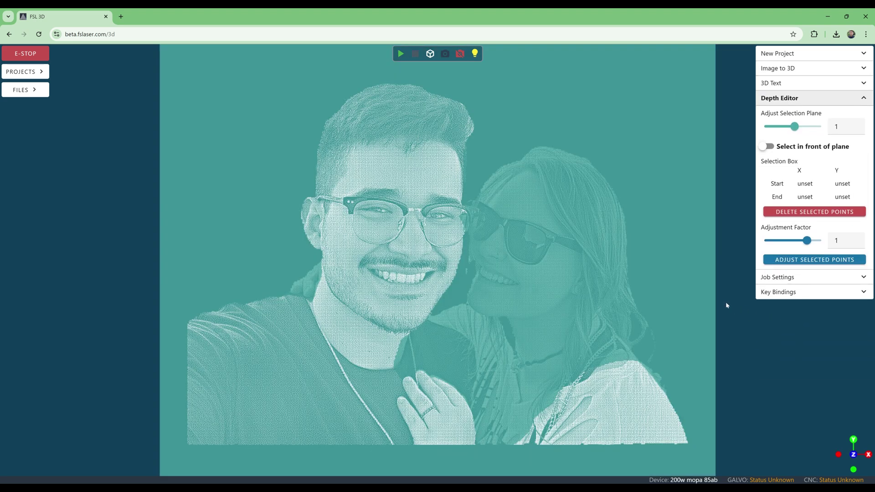
{"action": "left_click_drag", "start_coordinate": [690, 297], "coordinate": [581, 300]}
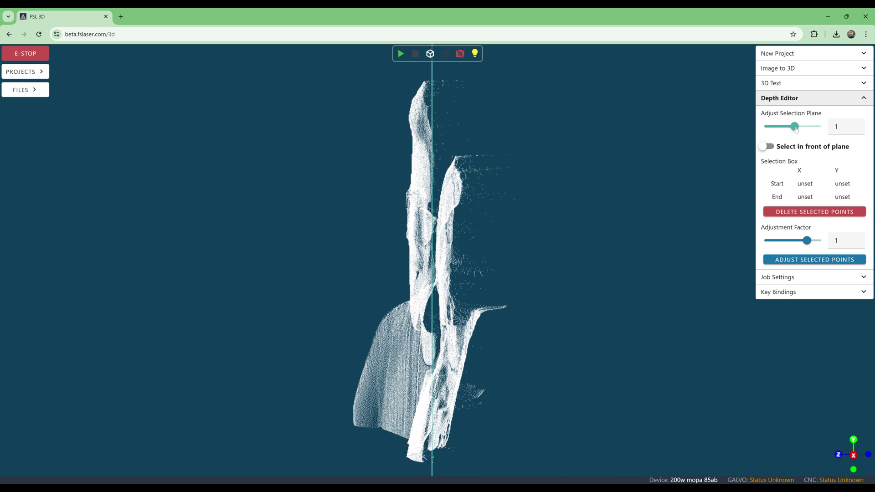
{"action": "left_click_drag", "start_coordinate": [795, 129], "coordinate": [784, 135]}
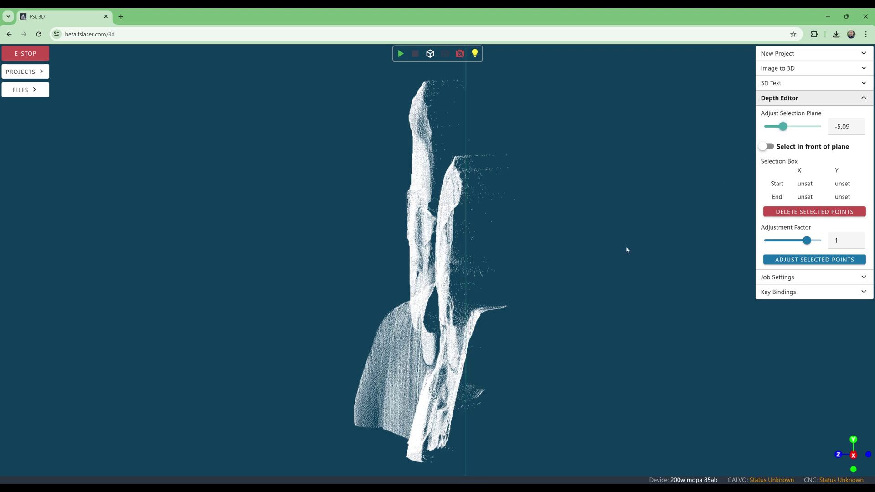
{"action": "left_click_drag", "start_coordinate": [625, 246], "coordinate": [692, 240]}
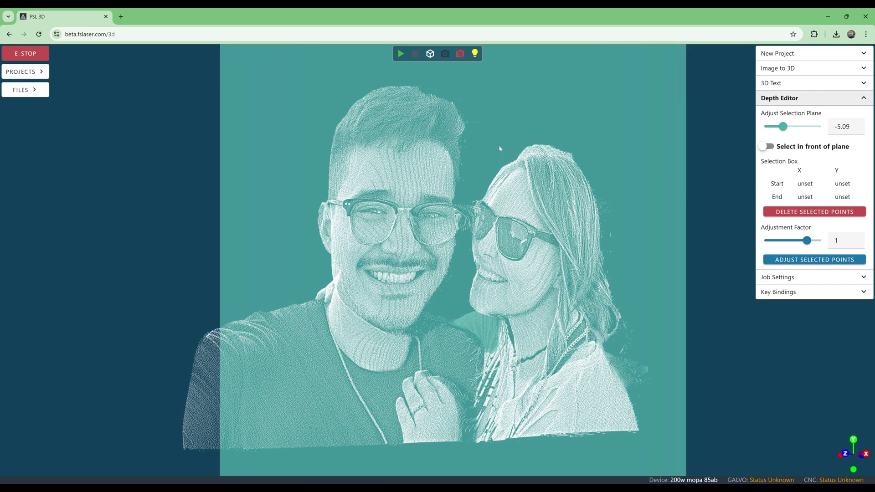
{"action": "left_click_drag", "start_coordinate": [471, 144], "coordinate": [532, 156]}
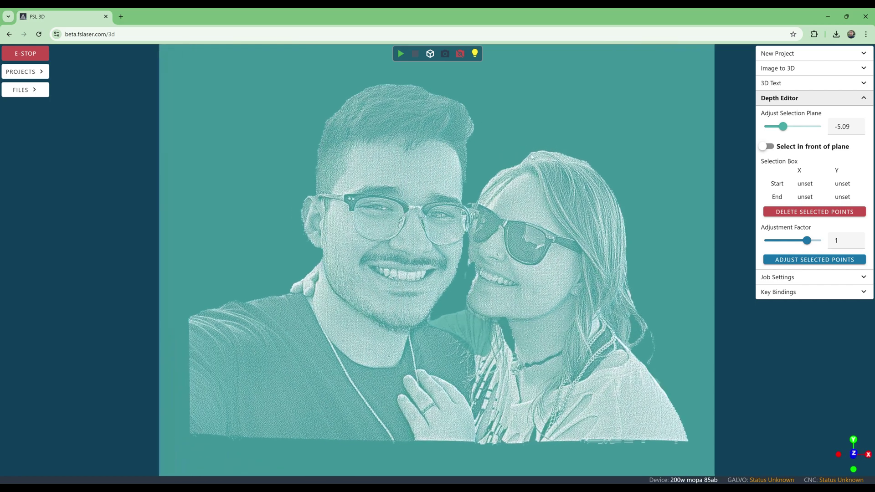
{"action": "left_click_drag", "start_coordinate": [657, 142], "coordinate": [440, 329]}
{"action": "left_click_drag", "start_coordinate": [686, 252], "coordinate": [611, 262]}
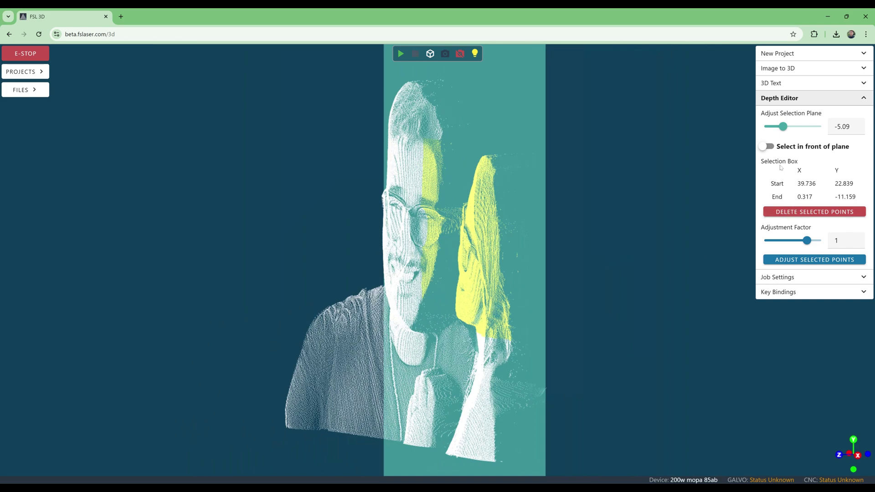
- Switch to selecting behind the plane and box-select the points around the woman's face
{"action": "left_click", "coordinate": [770, 147]}
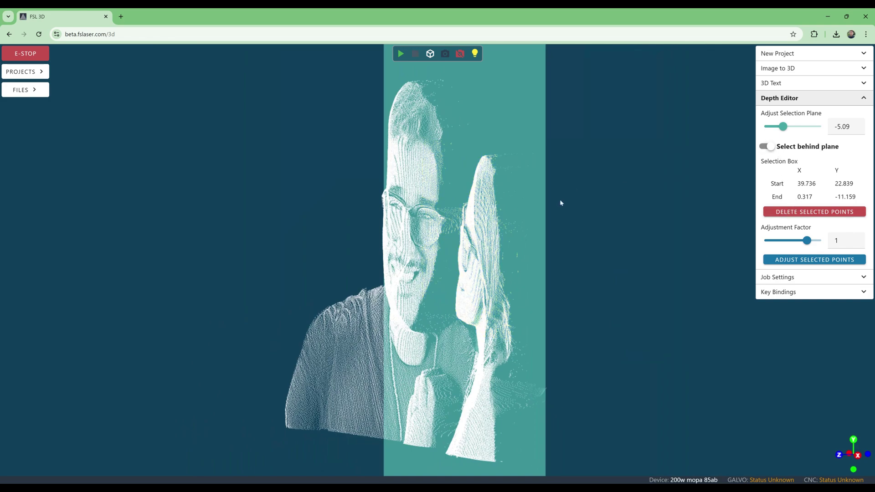
{"action": "left_click_drag", "start_coordinate": [560, 202], "coordinate": [645, 201]}
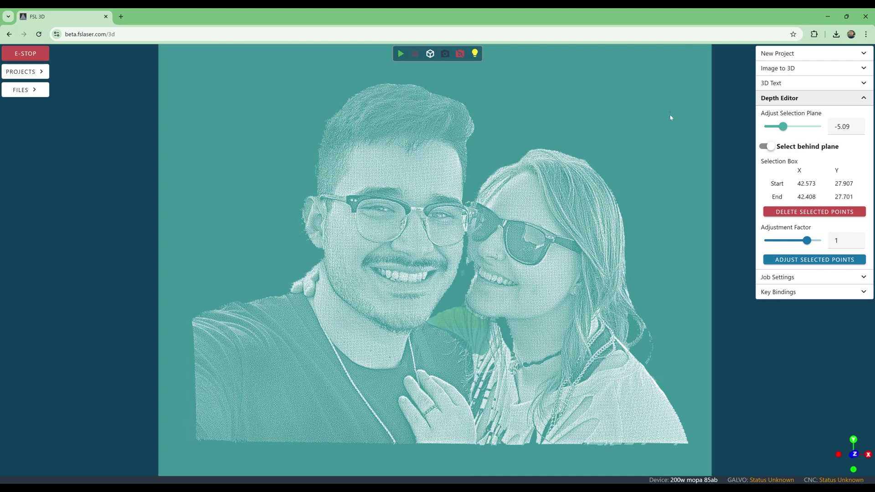
{"action": "left_click_drag", "start_coordinate": [670, 116], "coordinate": [446, 328]}
{"action": "left_click_drag", "start_coordinate": [663, 250], "coordinate": [646, 235]}
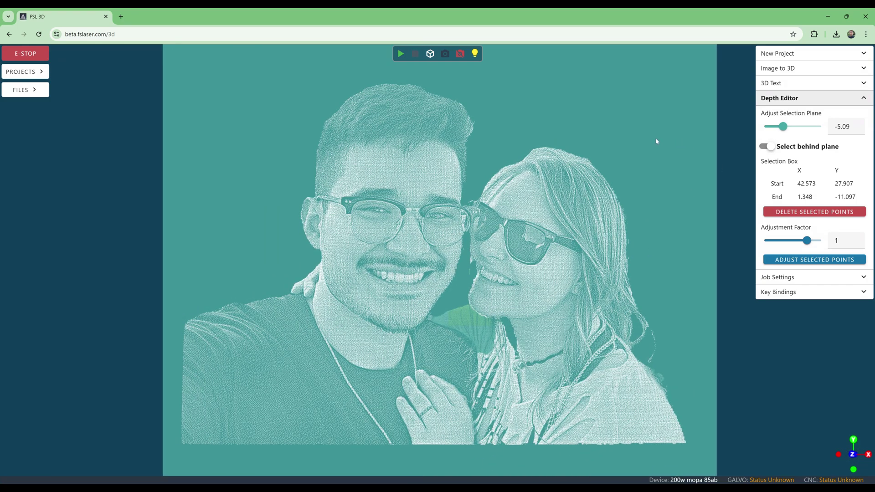
{"action": "left_click_drag", "start_coordinate": [635, 149], "coordinate": [464, 307]}
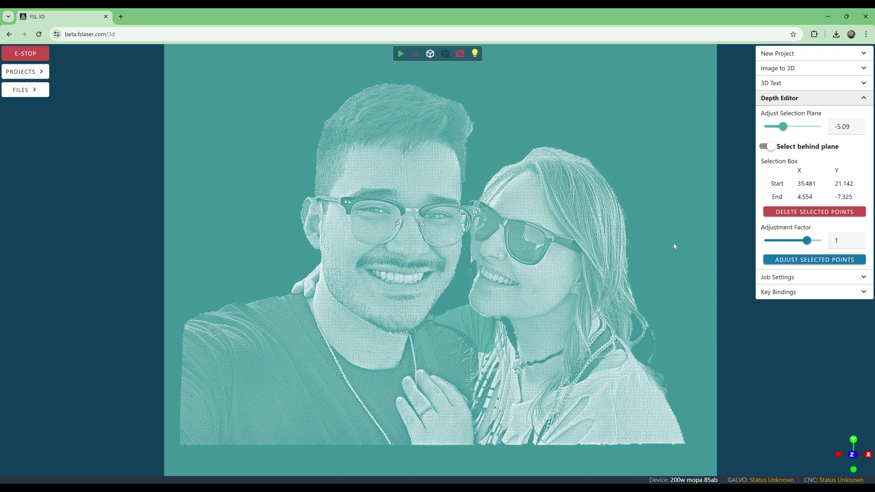
{"action": "left_click_drag", "start_coordinate": [674, 246], "coordinate": [574, 252]}
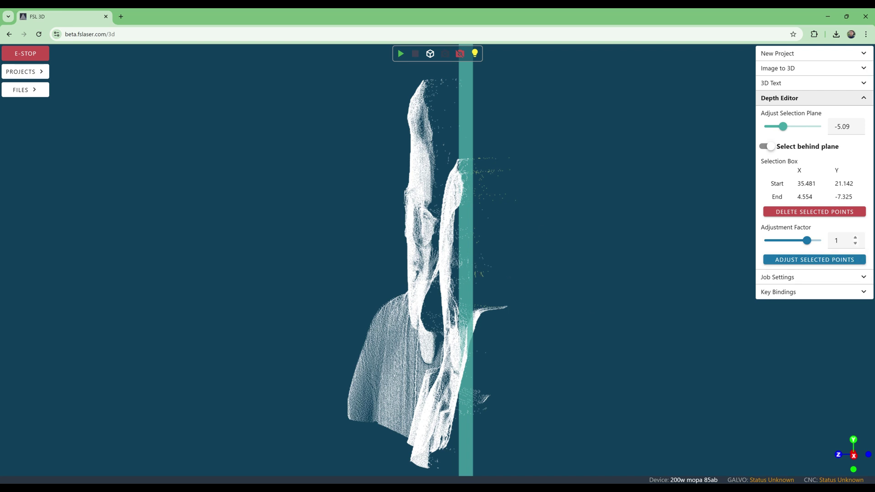
- Delete the selected stray points, then select and delete the points over the man's head
{"action": "left_click", "coordinate": [819, 214]}
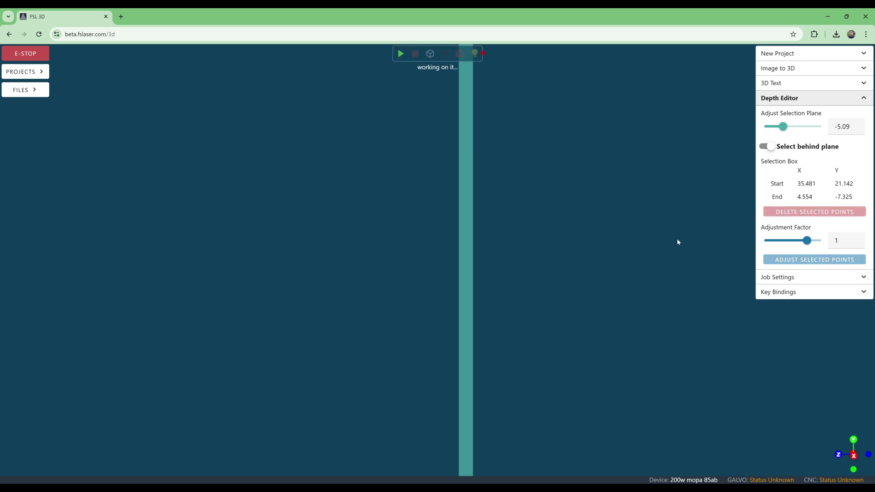
{"action": "mouse_move", "coordinate": [519, 228]}
{"action": "left_mouse_down"}
{"action": "mouse_move", "coordinate": [520, 220]}
{"action": "mouse_move", "coordinate": [518, 240]}
{"action": "mouse_move", "coordinate": [529, 237]}
{"action": "mouse_move", "coordinate": [519, 234]}
{"action": "left_mouse_up"}
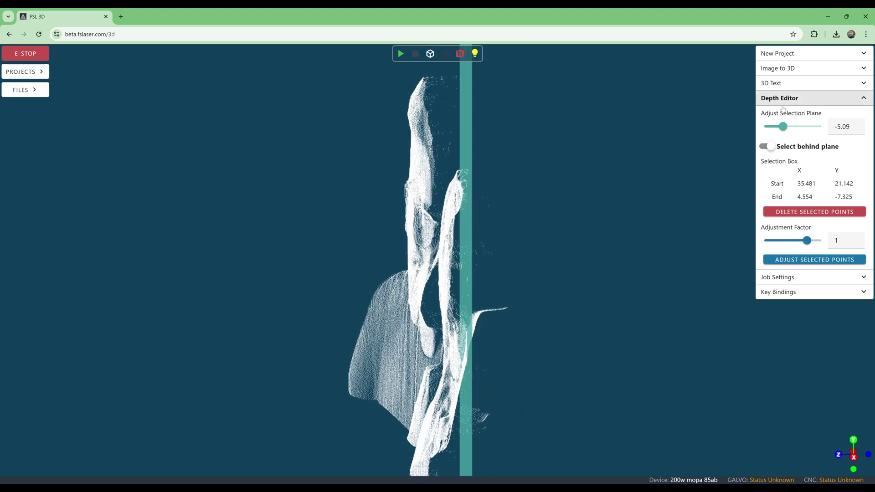
{"action": "mouse_move", "coordinate": [783, 128]}
{"action": "left_mouse_down"}
{"action": "mouse_move", "coordinate": [766, 129]}
{"action": "mouse_move", "coordinate": [792, 132]}
{"action": "left_mouse_up"}
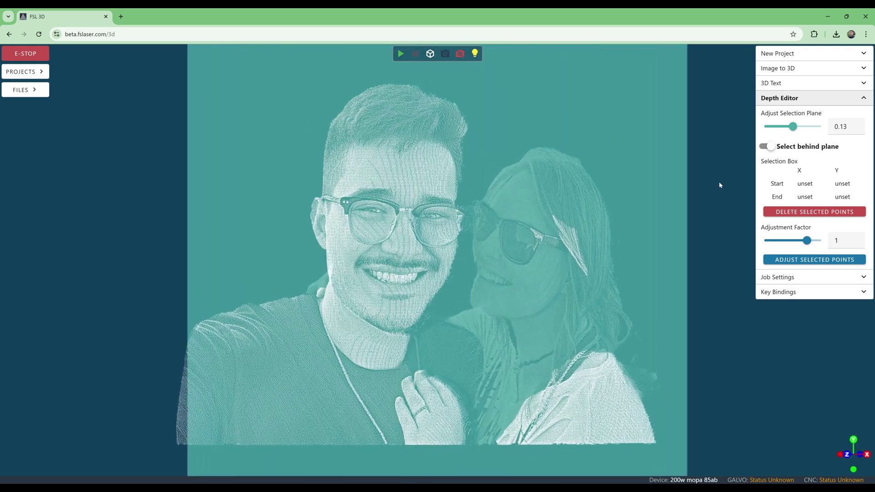
{"action": "left_click_drag", "start_coordinate": [287, 68], "coordinate": [476, 210]}
{"action": "mouse_move", "coordinate": [593, 186]}
{"action": "left_mouse_down"}
{"action": "mouse_move", "coordinate": [608, 186]}
{"action": "mouse_move", "coordinate": [526, 193]}
{"action": "mouse_move", "coordinate": [595, 190]}
{"action": "mouse_move", "coordinate": [579, 189]}
{"action": "left_mouse_up"}
{"action": "left_click_drag", "start_coordinate": [290, 79], "coordinate": [467, 214]}
{"action": "left_click_drag", "start_coordinate": [557, 171], "coordinate": [581, 171]}
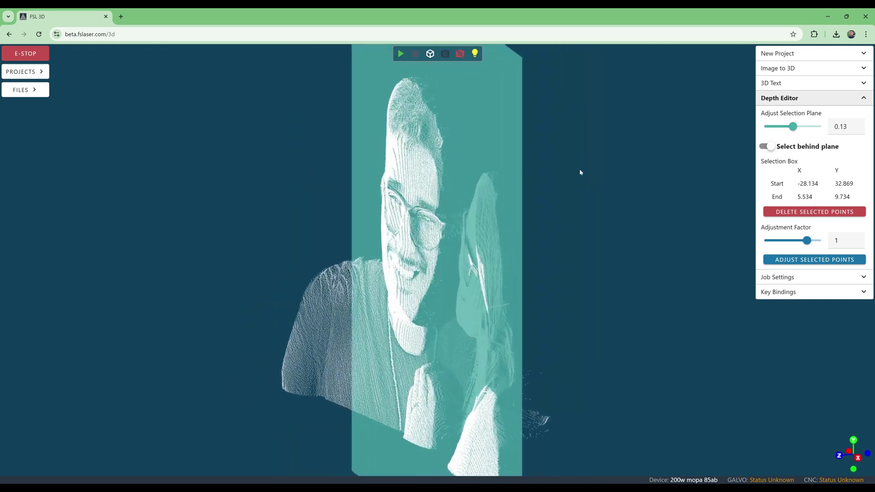
{"action": "key", "text": "Delete"}
{"action": "left_click_drag", "start_coordinate": [565, 211], "coordinate": [455, 228]}
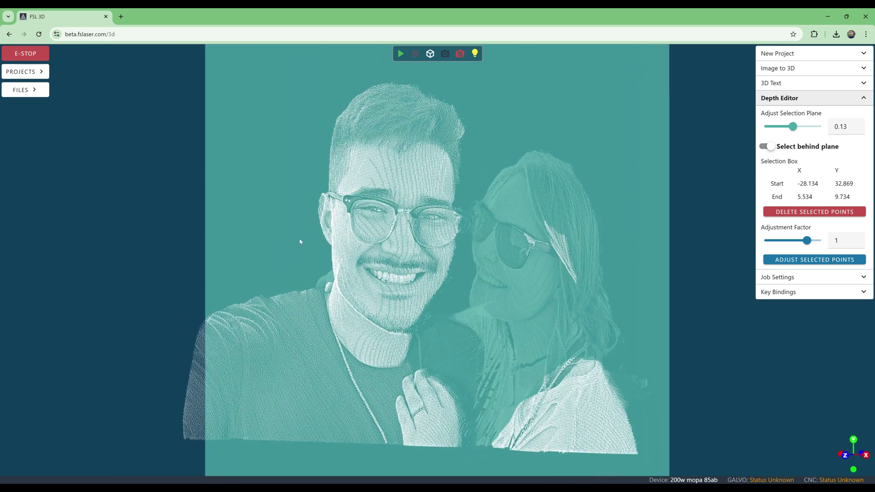
- Move the selection plane and select points on the portrait's left side
{"action": "mouse_move", "coordinate": [794, 127]}
{"action": "left_mouse_down"}
{"action": "mouse_move", "coordinate": [767, 129]}
{"action": "mouse_move", "coordinate": [798, 135]}
{"action": "mouse_move", "coordinate": [789, 137]}
{"action": "left_mouse_up"}
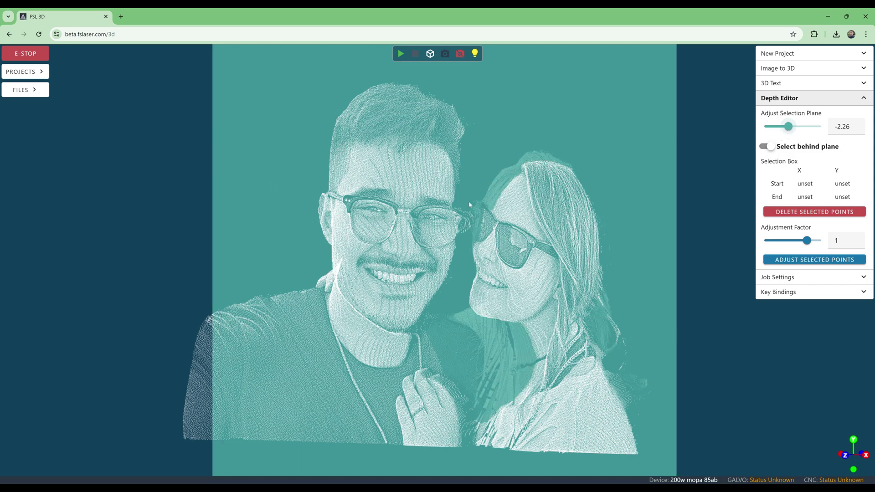
{"action": "left_click_drag", "start_coordinate": [164, 221], "coordinate": [312, 355]}
{"action": "left_click_drag", "start_coordinate": [664, 185], "coordinate": [484, 228]}
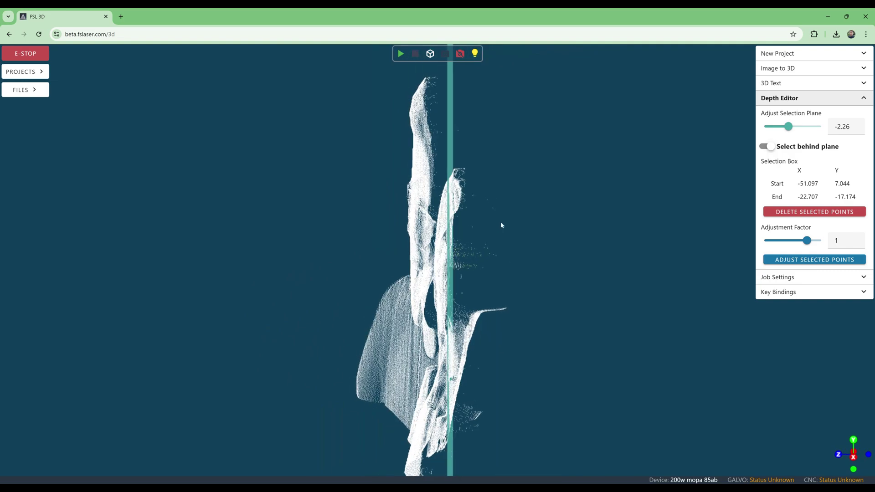
{"action": "left_click_drag", "start_coordinate": [584, 261], "coordinate": [684, 205]}
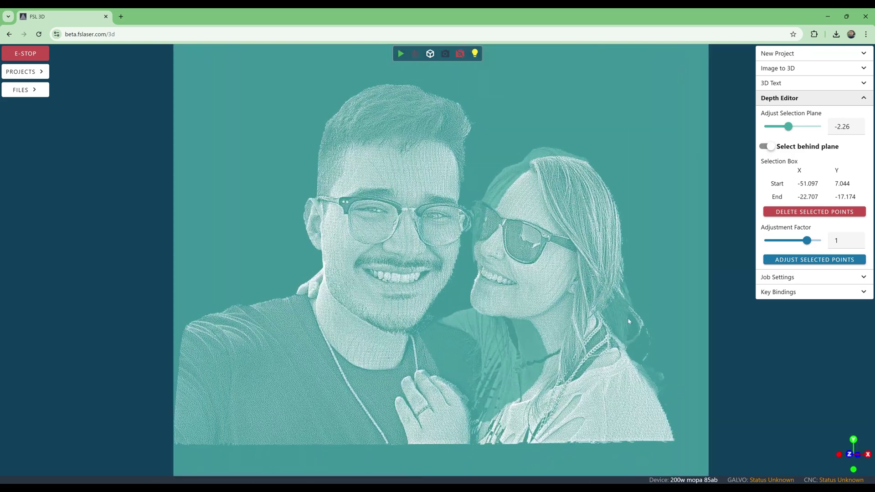
- Set the selection plane to -3.57 and delete the stray points near the lower-right edge
{"action": "left_click_drag", "start_coordinate": [788, 127], "coordinate": [785, 126]}
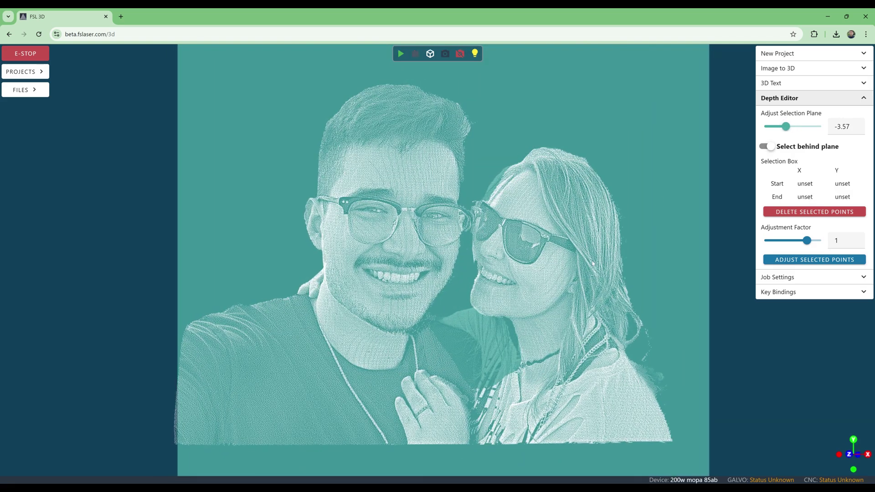
{"action": "left_click_drag", "start_coordinate": [607, 264], "coordinate": [601, 410]}
{"action": "left_click_drag", "start_coordinate": [696, 275], "coordinate": [549, 285]}
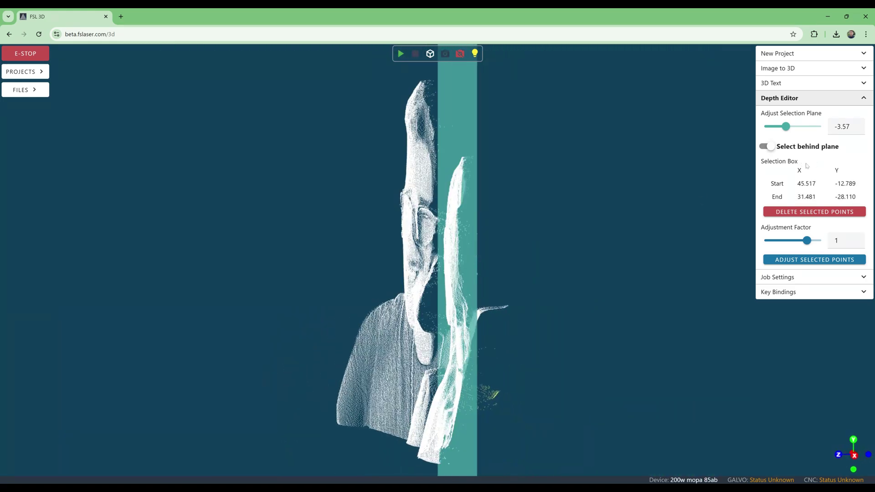
{"action": "left_click", "coordinate": [815, 212]}
{"action": "left_click_drag", "start_coordinate": [632, 235], "coordinate": [708, 226]}
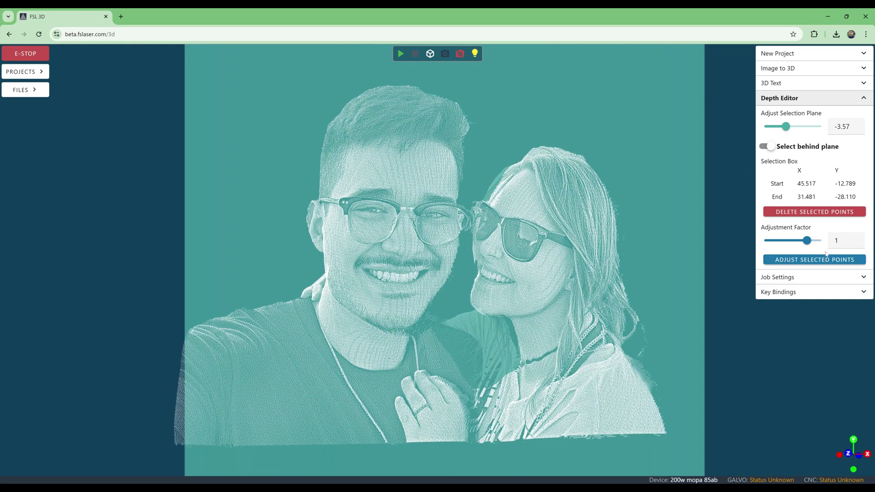
- Close the Depth Editor and generate 3D text reading 'Happy Birthday' in place of 'Test 123'
{"action": "left_click", "coordinate": [800, 103]}
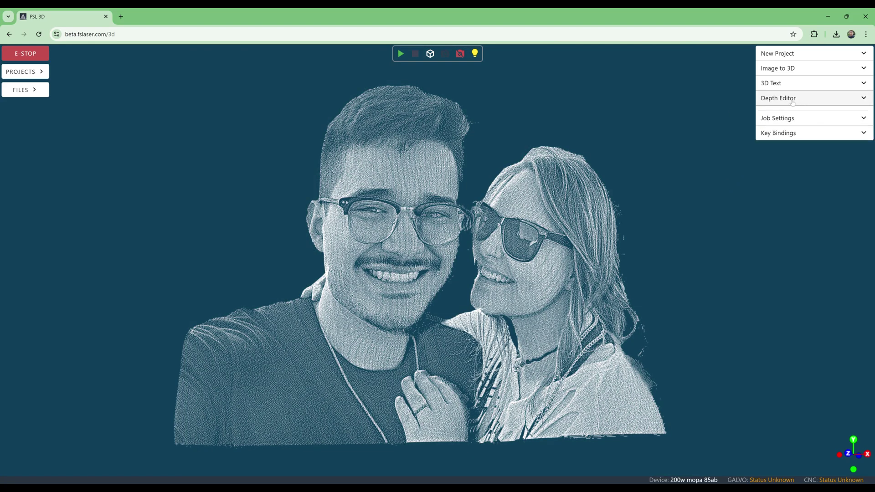
{"action": "left_click_drag", "start_coordinate": [670, 206], "coordinate": [658, 218]}
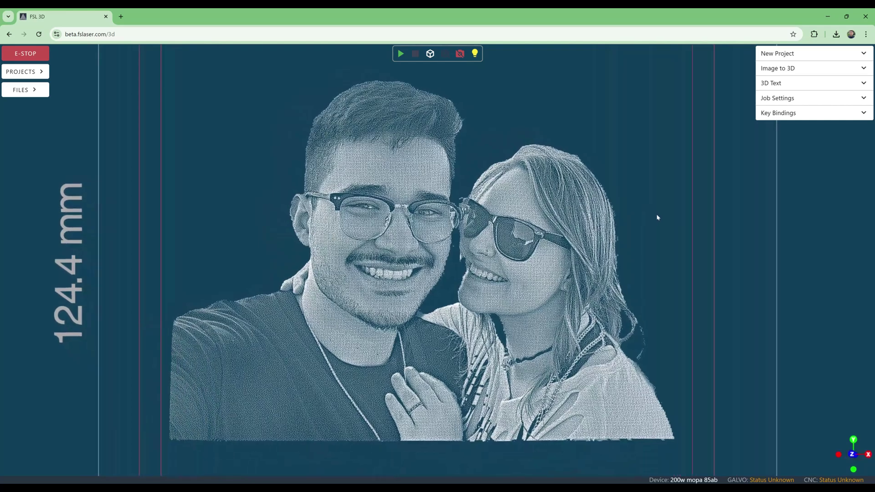
{"action": "scroll", "coordinate": [592, 227], "scroll_direction": "down", "scroll_amount": 5}
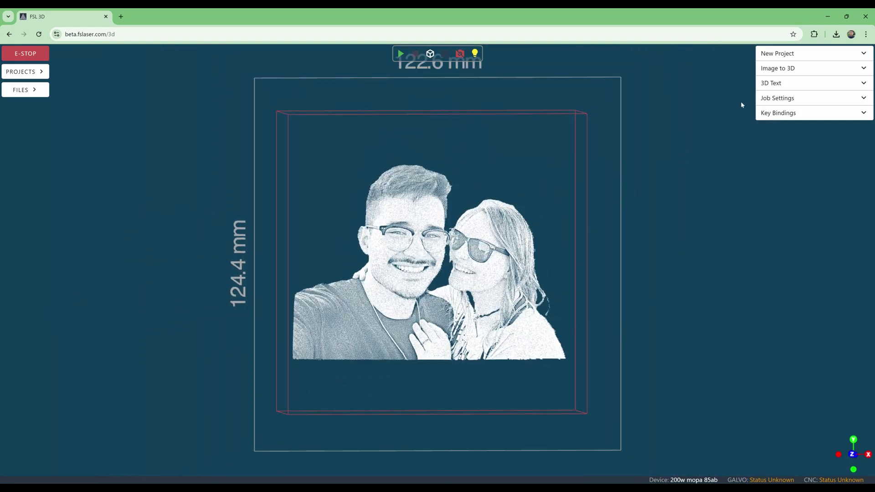
{"action": "left_click", "coordinate": [789, 86]}
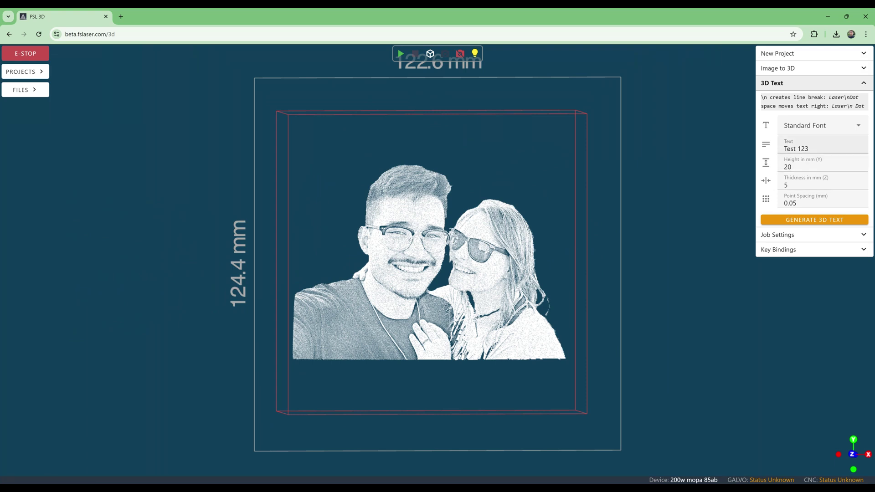
{"action": "left_click", "coordinate": [808, 148]}
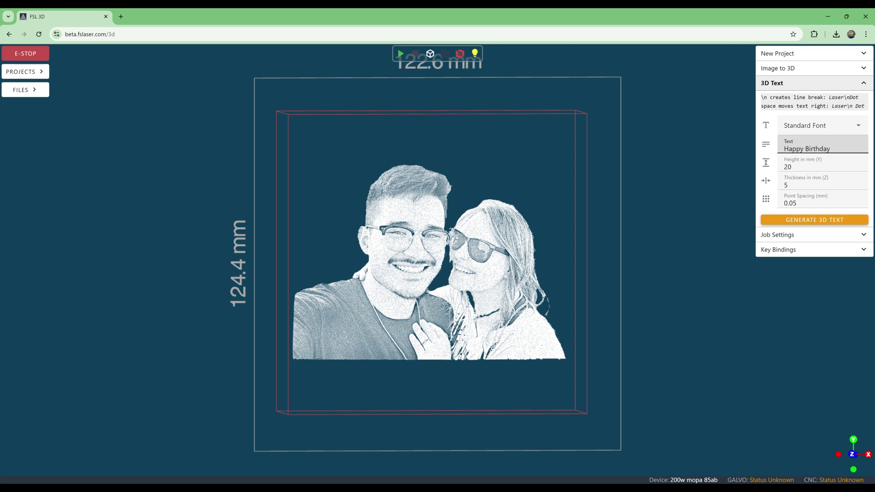
{"action": "key", "text": "Return"}
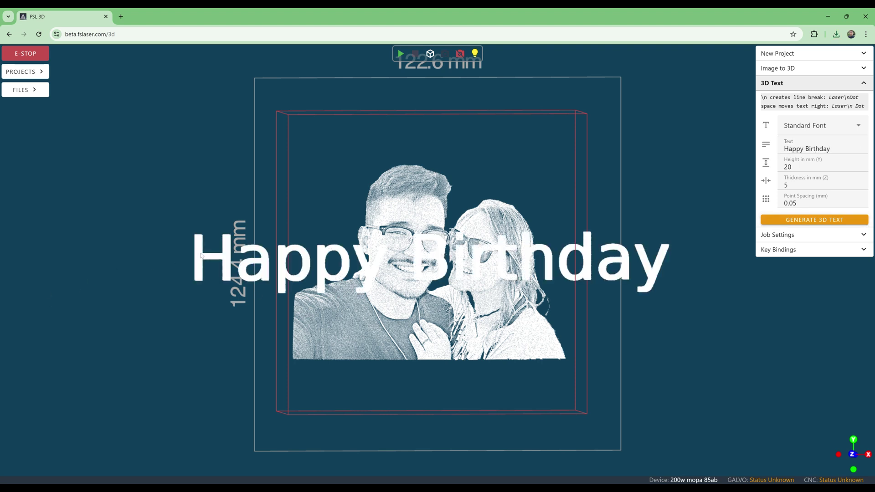
- Move the Happy Birthday text up above the couple's heads and slightly left
{"action": "left_click", "coordinate": [213, 263]}
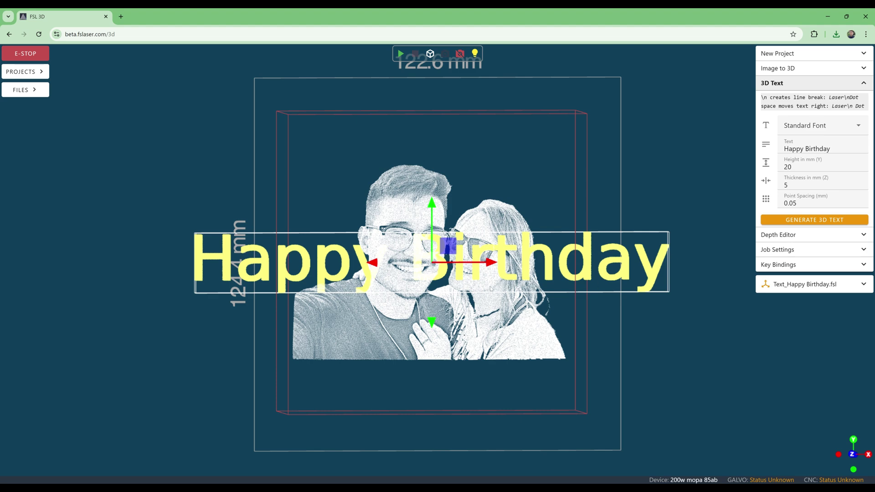
{"action": "left_click_drag", "start_coordinate": [431, 202], "coordinate": [432, 79]}
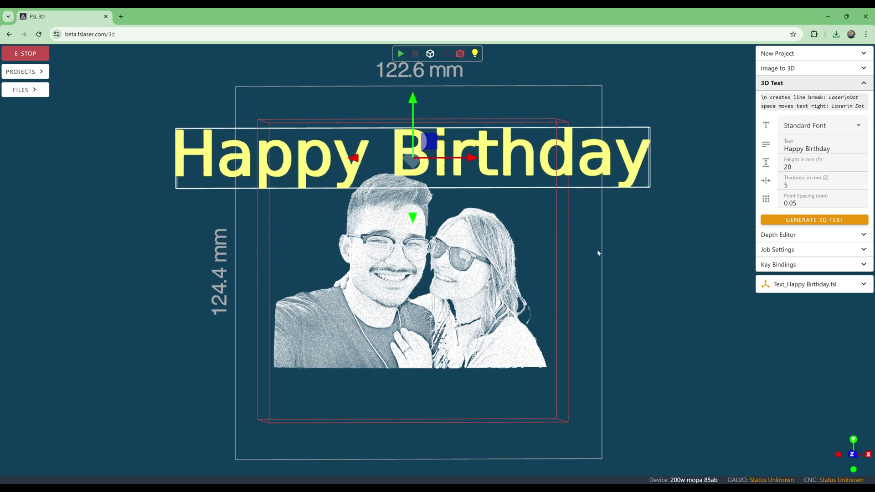
{"action": "left_click_drag", "start_coordinate": [598, 253], "coordinate": [496, 260]}
{"action": "left_click_drag", "start_coordinate": [325, 159], "coordinate": [279, 160]}
{"action": "left_click_drag", "start_coordinate": [338, 104], "coordinate": [338, 104]}
{"action": "left_click_drag", "start_coordinate": [434, 223], "coordinate": [544, 266]}
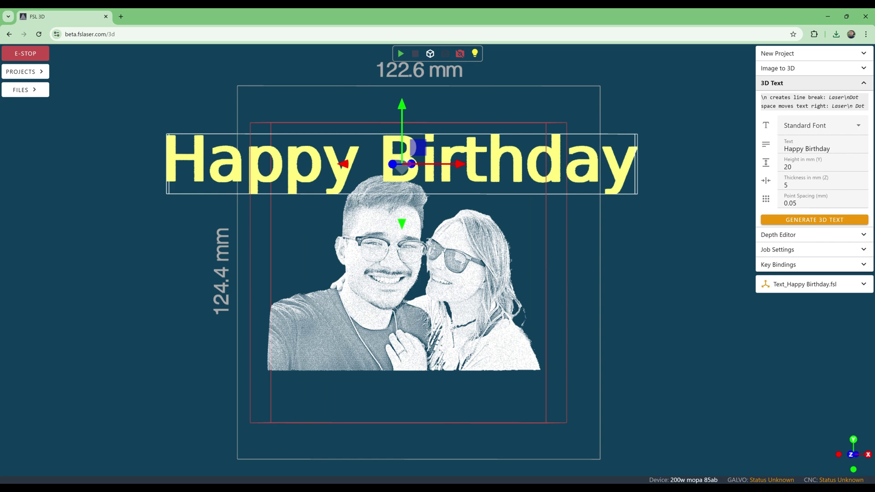
- Scale the Happy Birthday text down to 0.315
{"action": "left_click", "coordinate": [814, 284]}
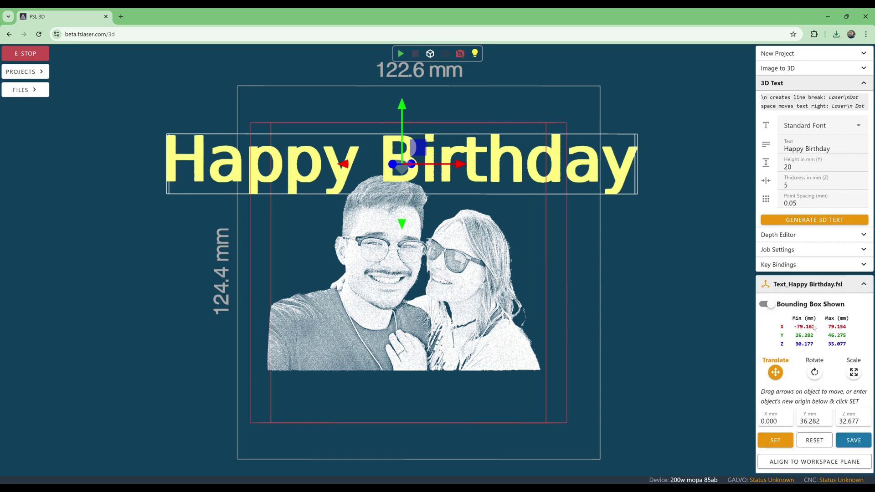
{"action": "left_click", "coordinate": [854, 373]}
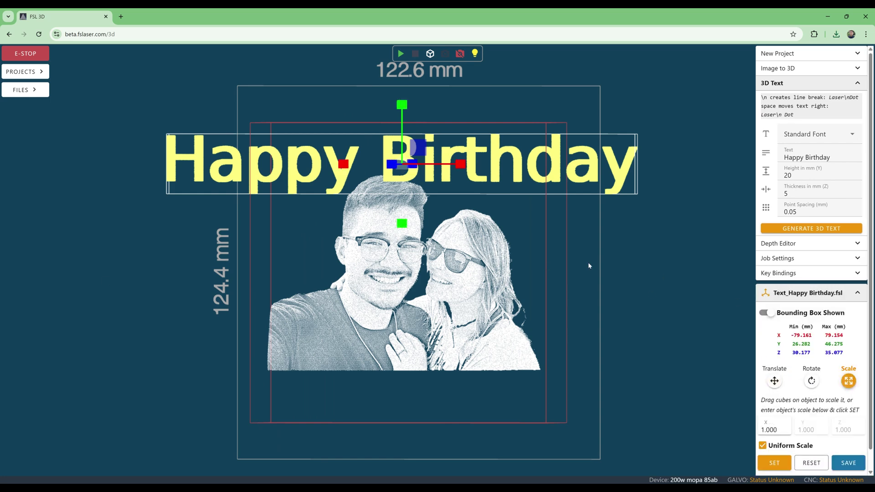
{"action": "left_click", "coordinate": [405, 220]}
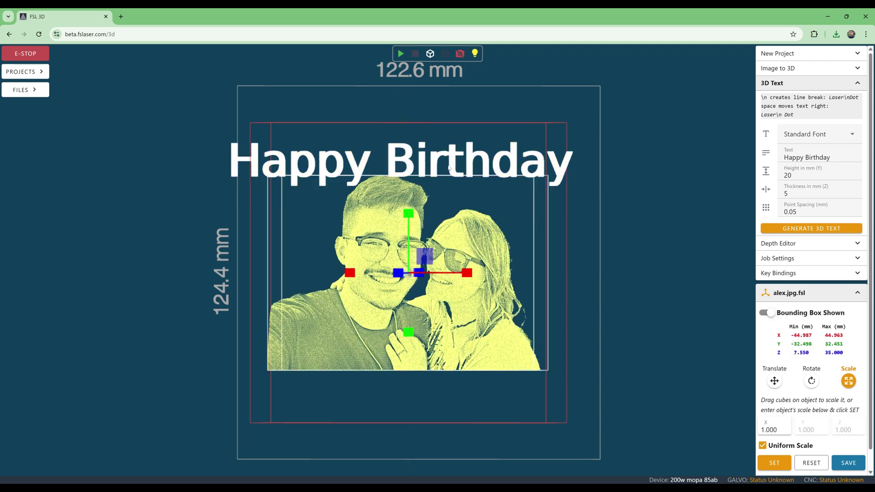
{"action": "left_click", "coordinate": [406, 200]}
{"action": "left_click_drag", "start_coordinate": [402, 227], "coordinate": [405, 200]}
{"action": "left_click", "coordinate": [451, 196]}
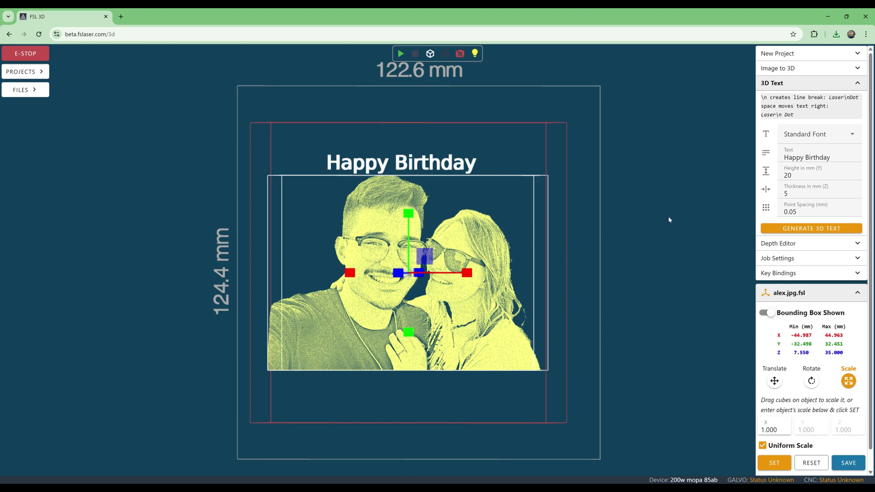
{"action": "left_click_drag", "start_coordinate": [669, 216], "coordinate": [636, 218]}
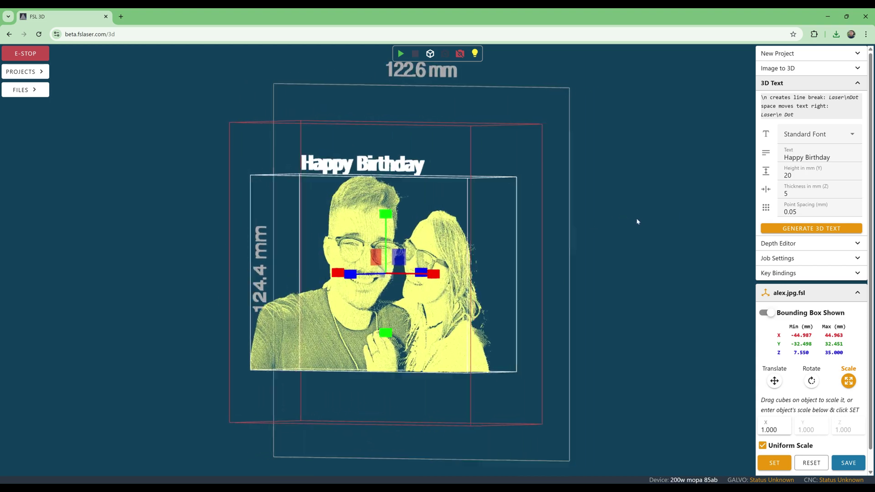
{"action": "left_click", "coordinate": [396, 169]}
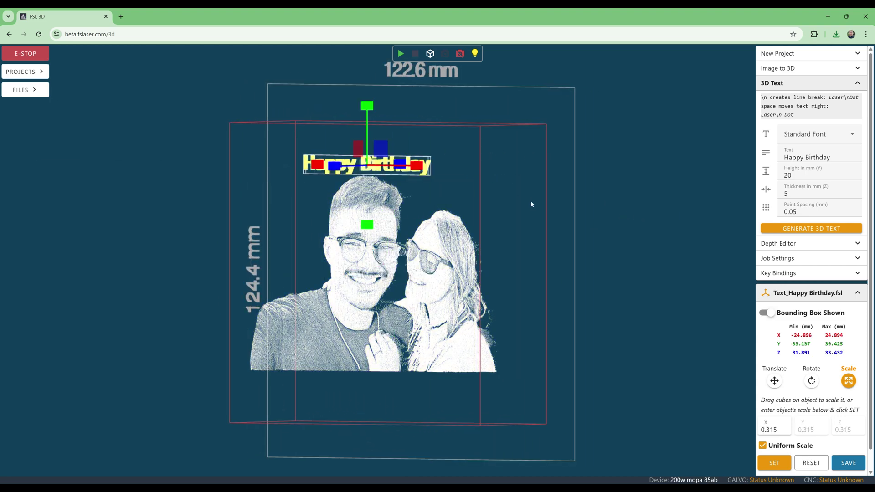
{"action": "left_click_drag", "start_coordinate": [531, 200], "coordinate": [624, 231]}
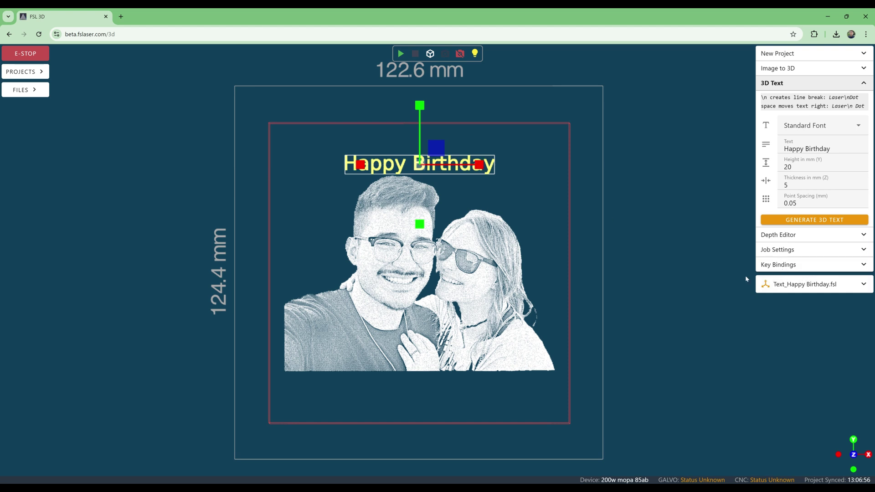
- Delete the selected Happy Birthday text object from the scene
{"action": "key", "text": "Delete"}
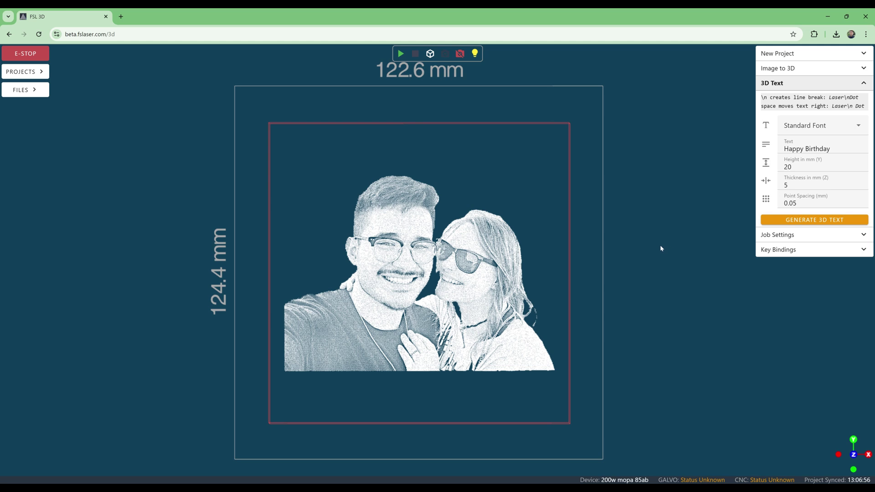